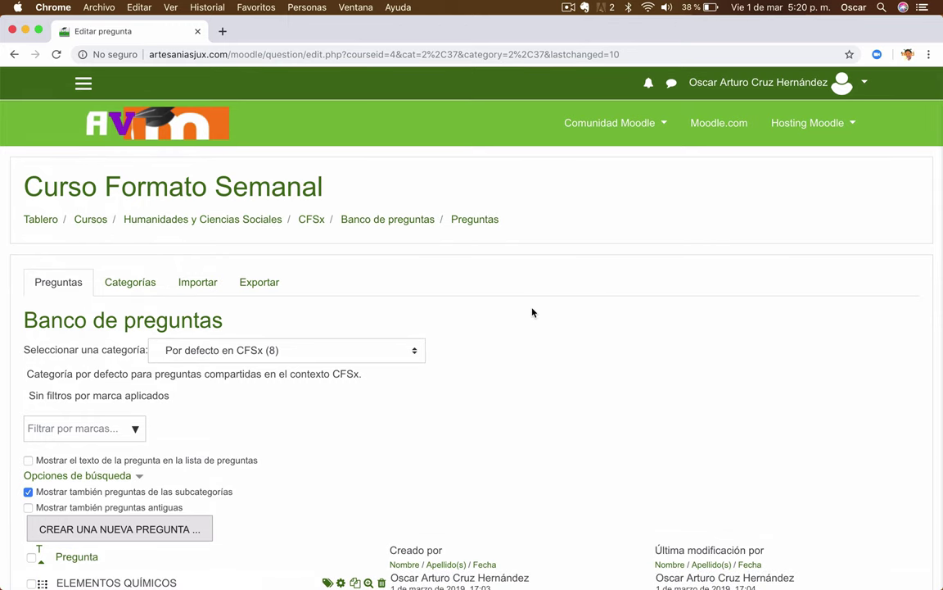
Step: Add a new question of type Ensayo to the course's question bank
scroll(531, 311, "down", 3)
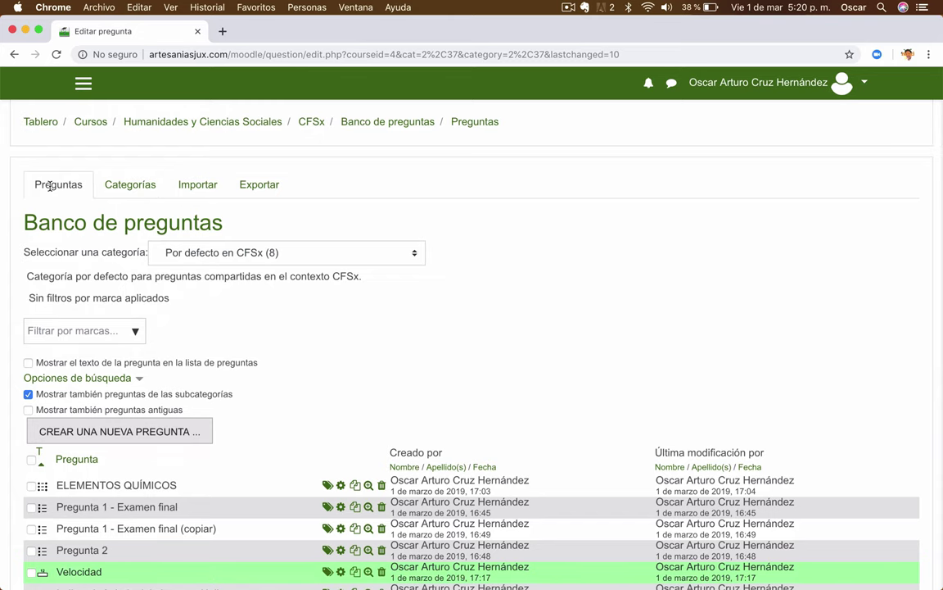
scroll(49, 188, "down", 3)
scroll(48, 187, "up", 1)
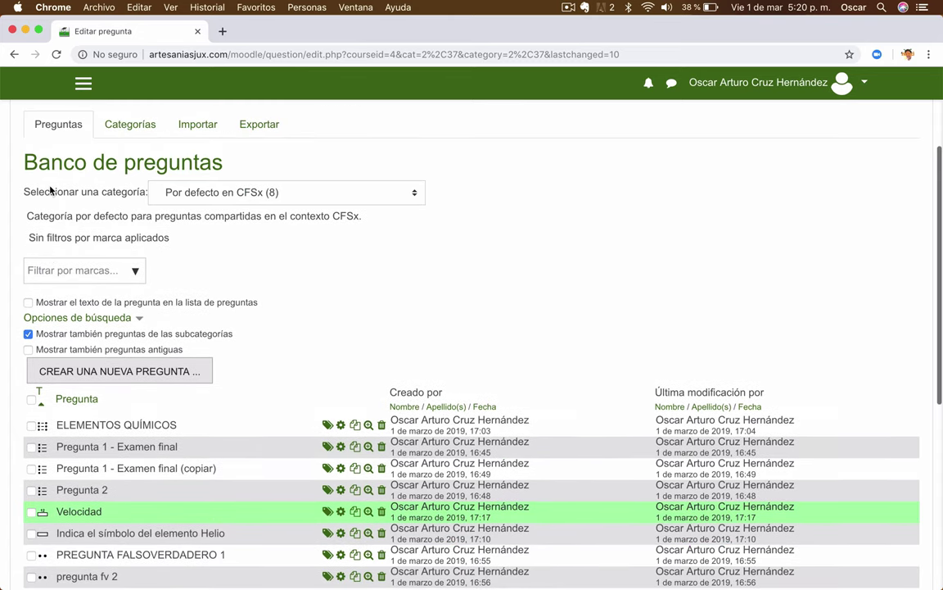
scroll(45, 168, "down", 3)
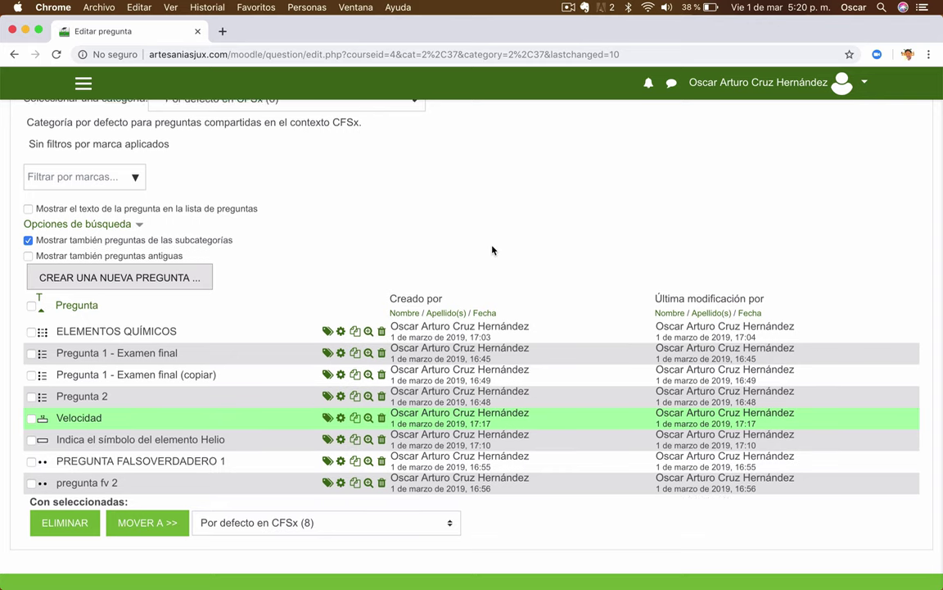
scroll(443, 219, "up", 3)
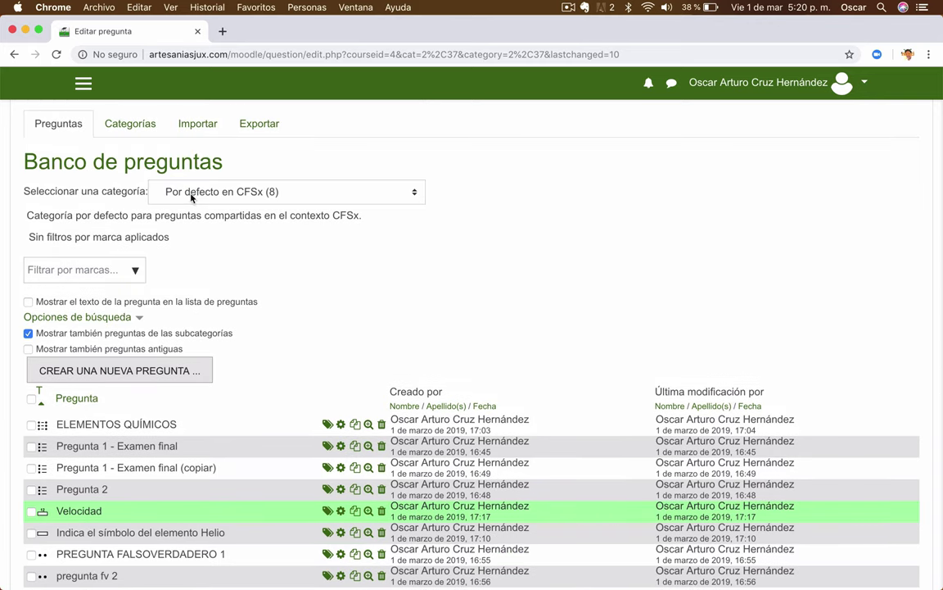
scroll(274, 196, "down", 2)
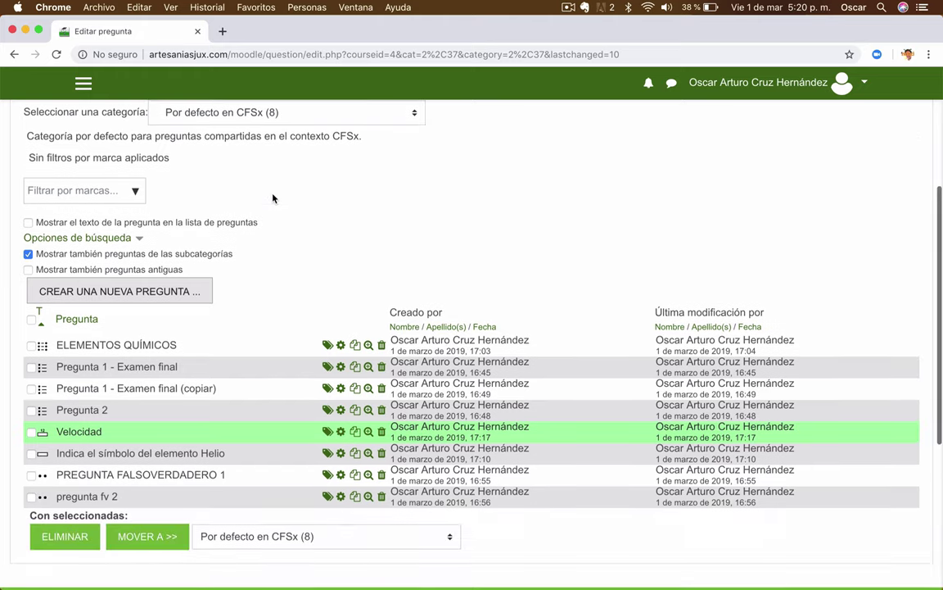
left_click(119, 283)
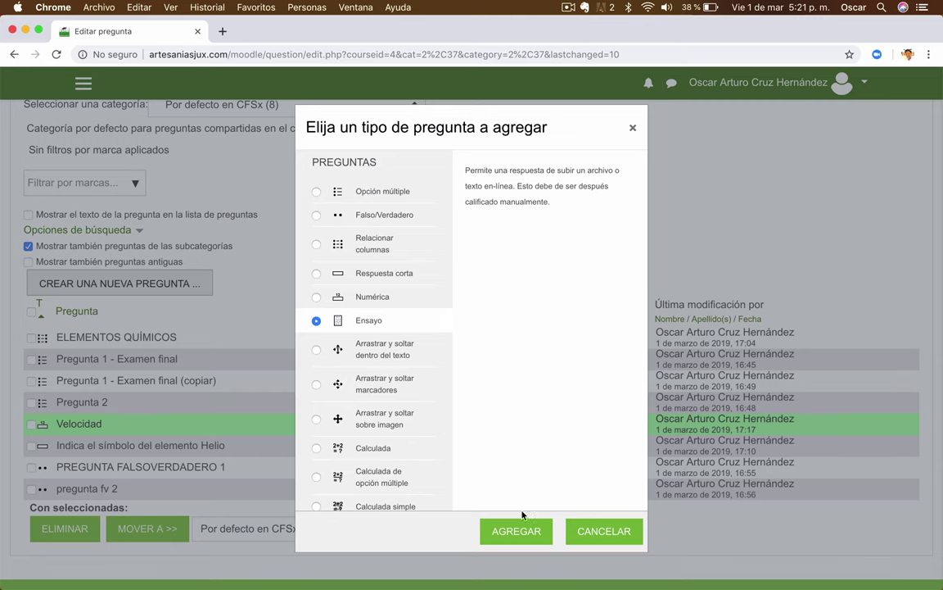
left_click(511, 536)
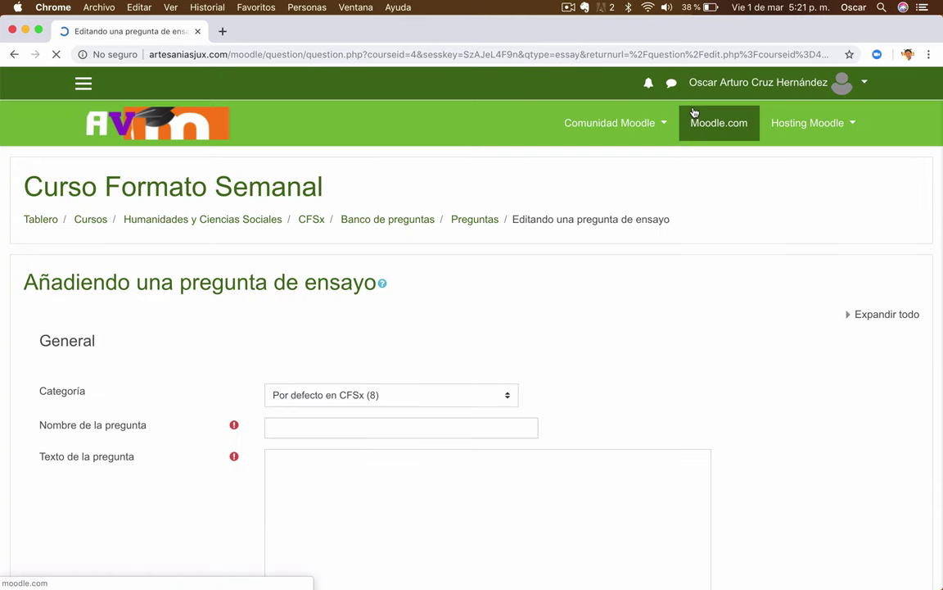
Step: Name the question "Ensayo" and enter the question text "Indica con tus propias palabras, las ventajas de la educación e-learning"
scroll(169, 287, "down", 2)
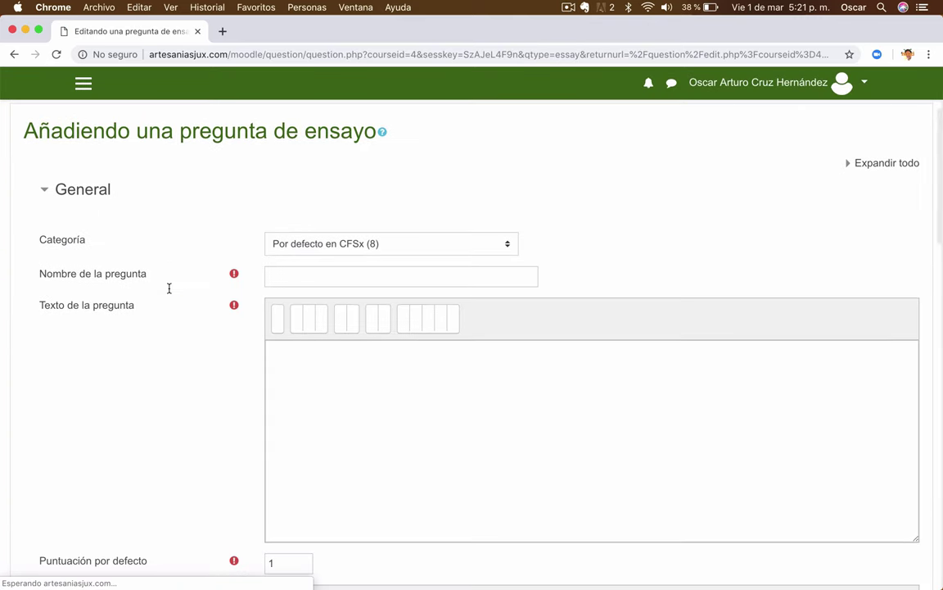
left_click(289, 276)
type("Ensayo")
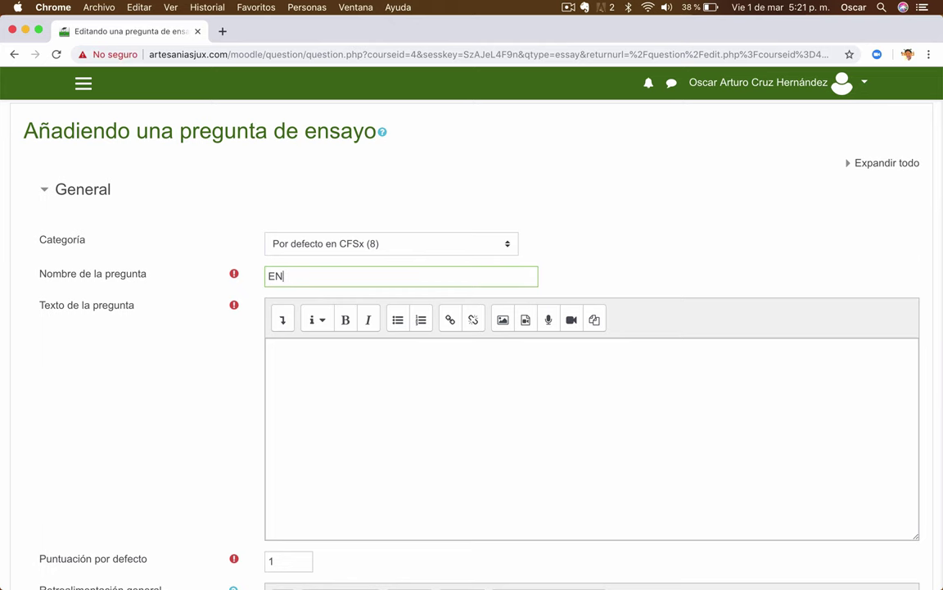
scroll(344, 337, "down", 1)
left_click(344, 337)
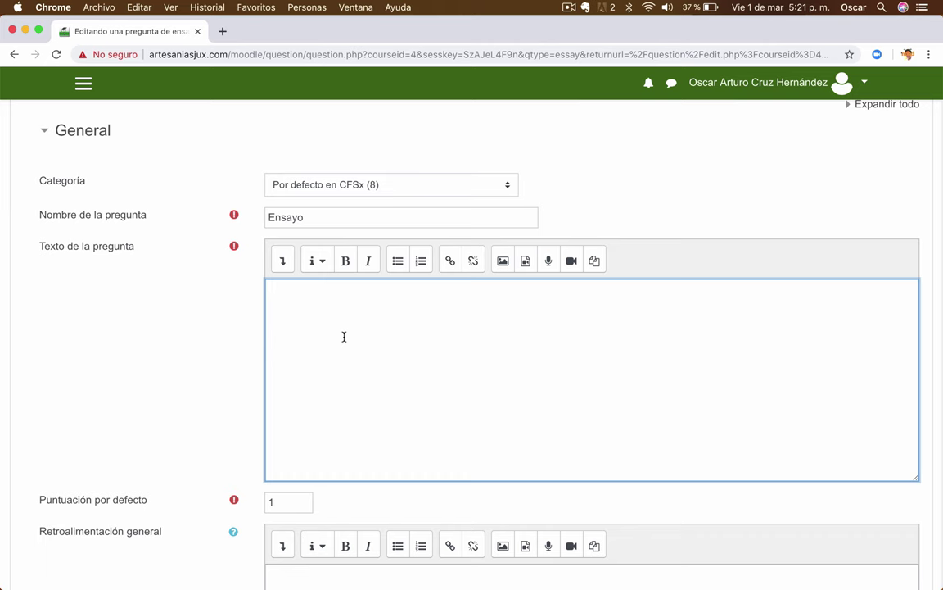
type("V")
key("BackSpace")
type("Indica con tus propias palabras, las ventajas de la educación e-learning")
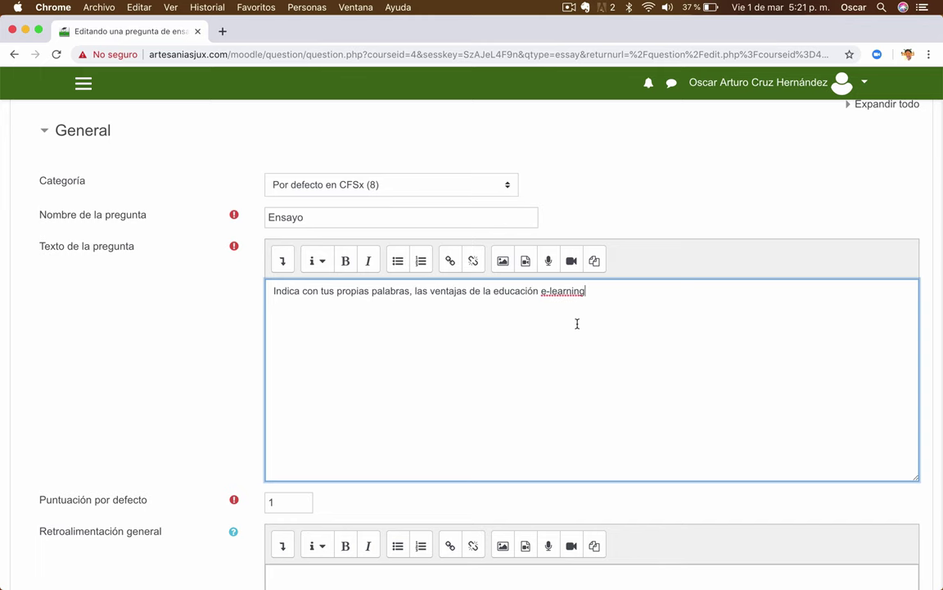
Step: Set the response format to editor HTML and require students to write text in the answer options
scroll(414, 327, "down", 5)
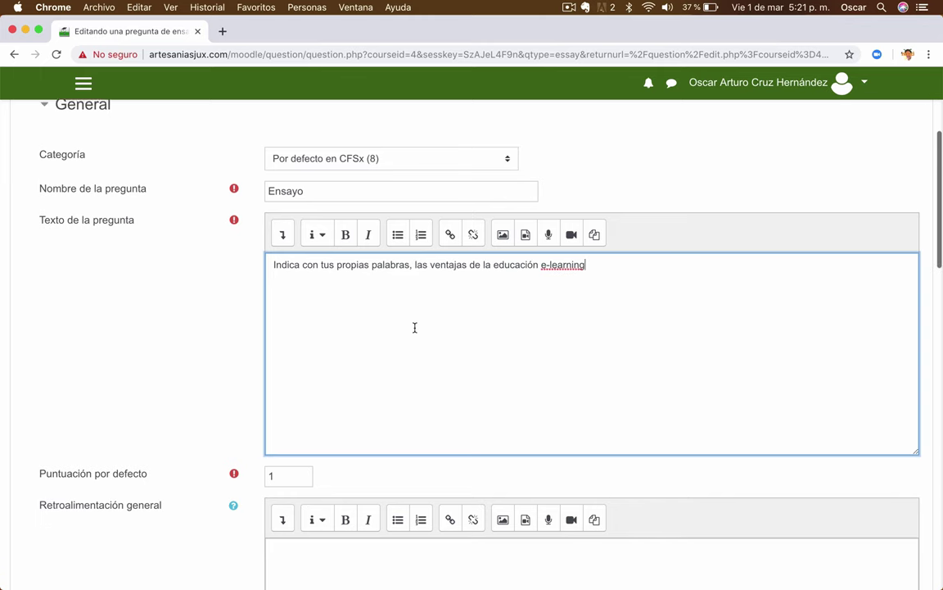
scroll(157, 348, "down", 6)
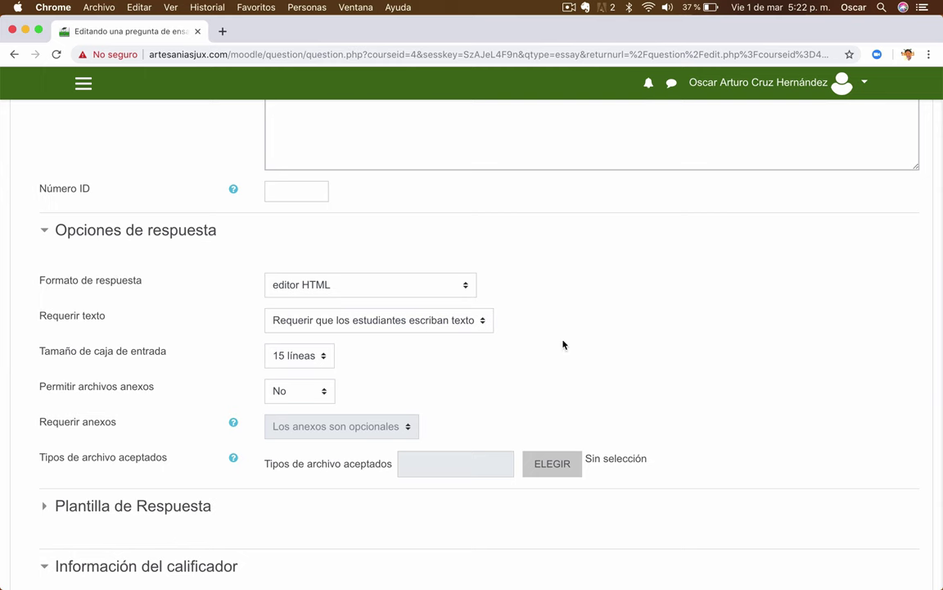
left_click(465, 286)
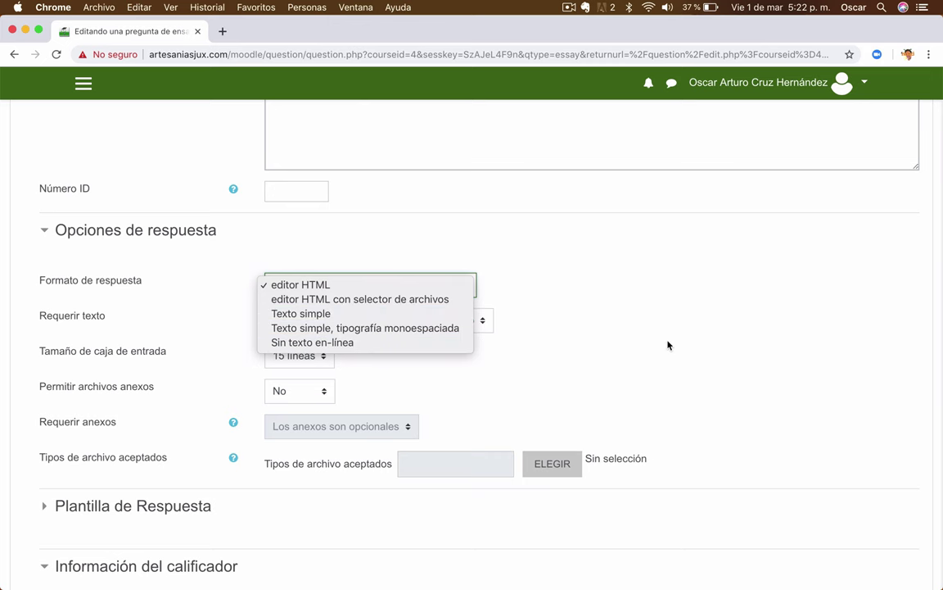
left_click(364, 288)
scroll(670, 320, "down", 2)
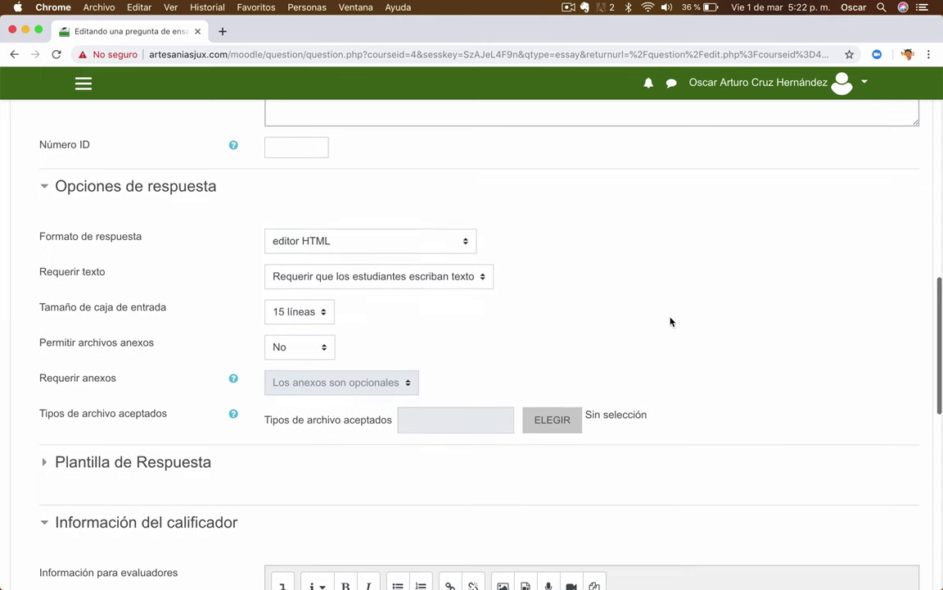
left_click(467, 262)
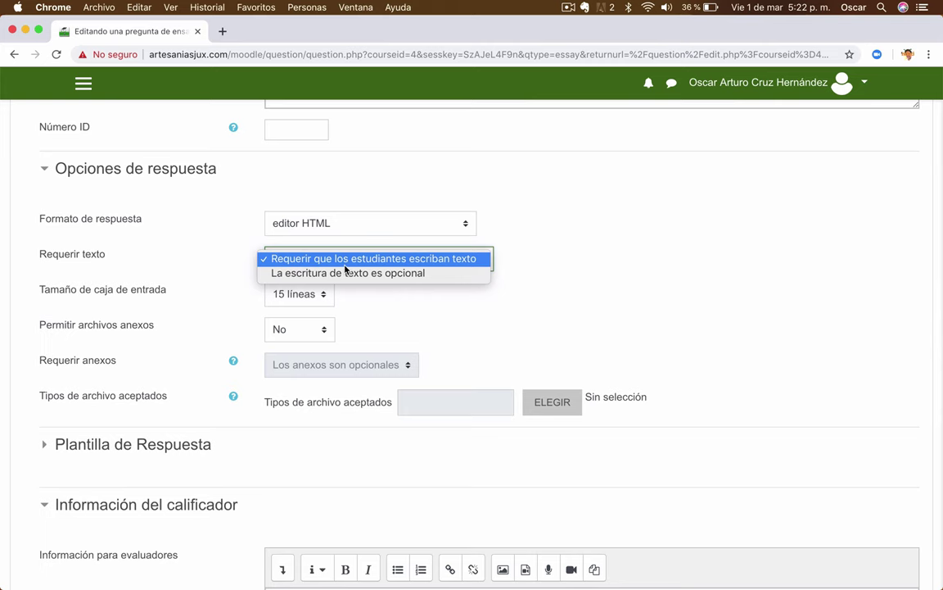
left_click(451, 260)
Step: Set the answer's input box size to 5 líneas and the attachment allowance to No
scroll(590, 269, "down", 1)
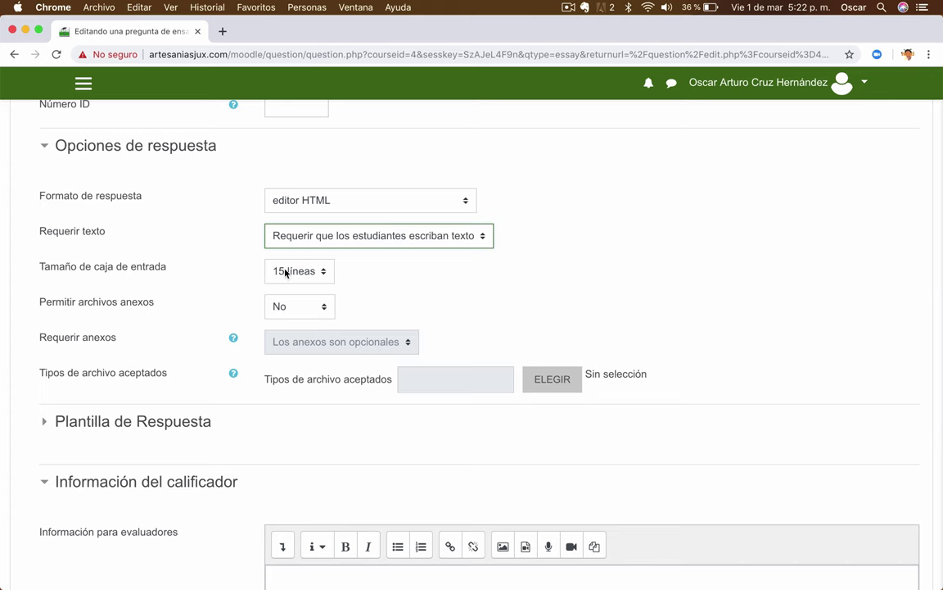
left_click(324, 271)
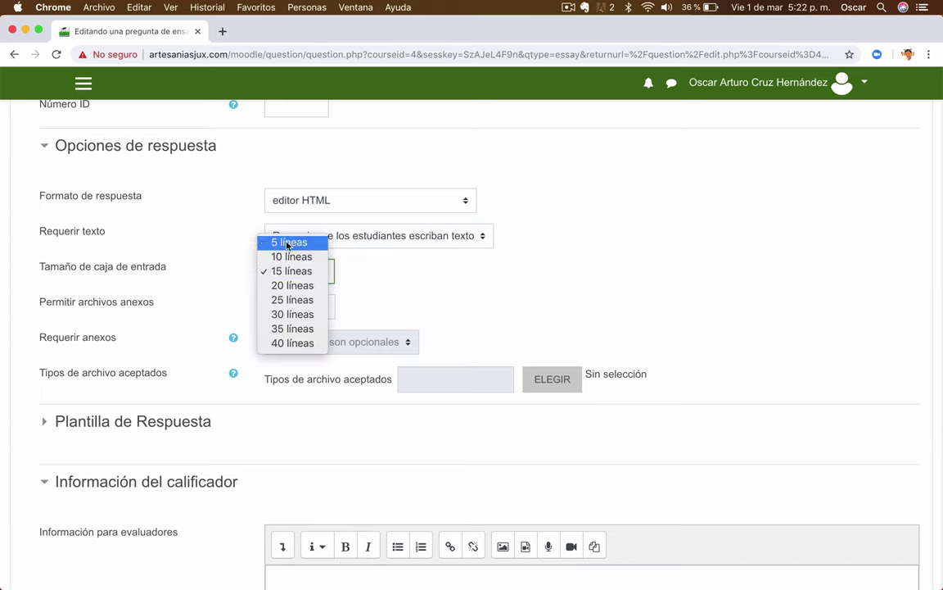
left_click(289, 244)
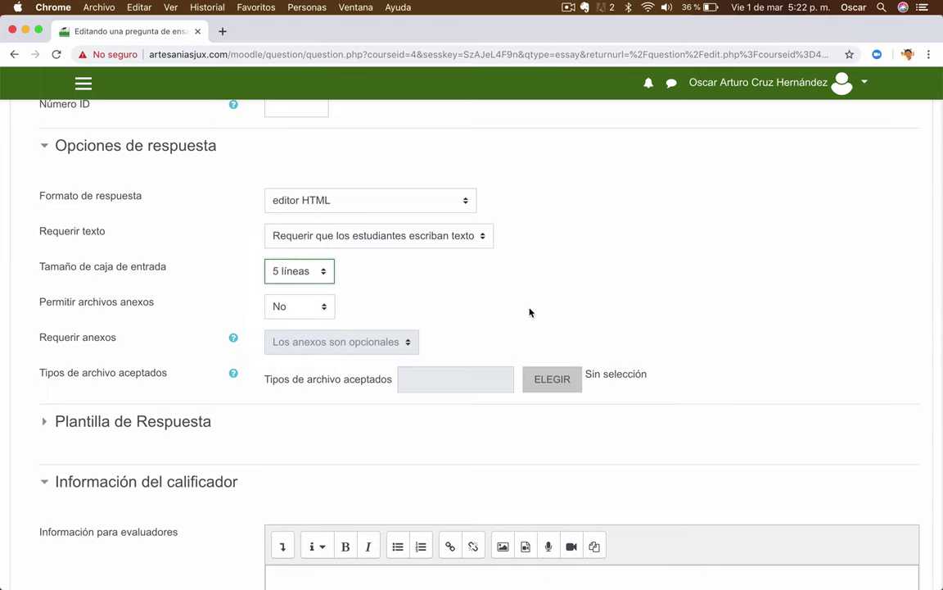
scroll(529, 312, "down", 1)
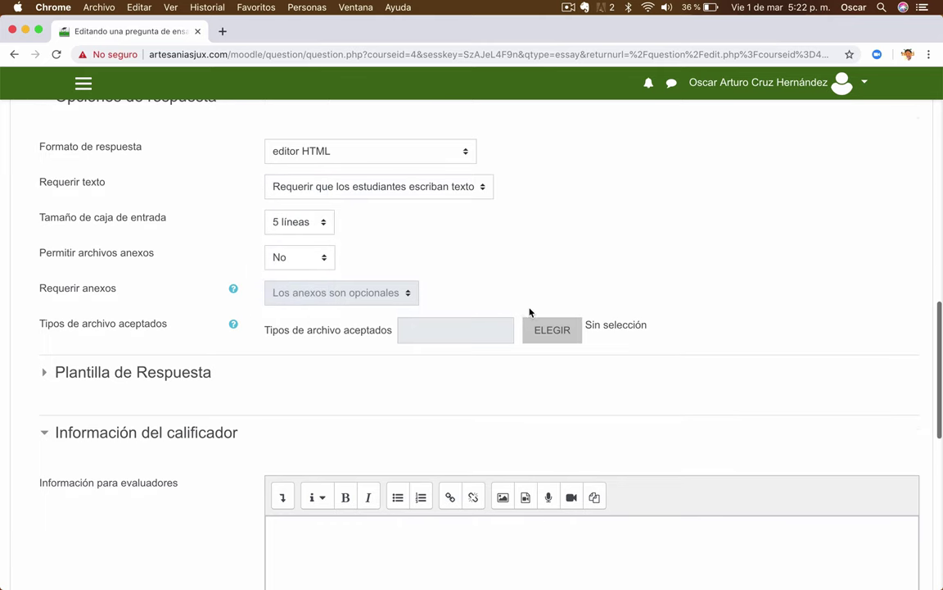
left_click(325, 257)
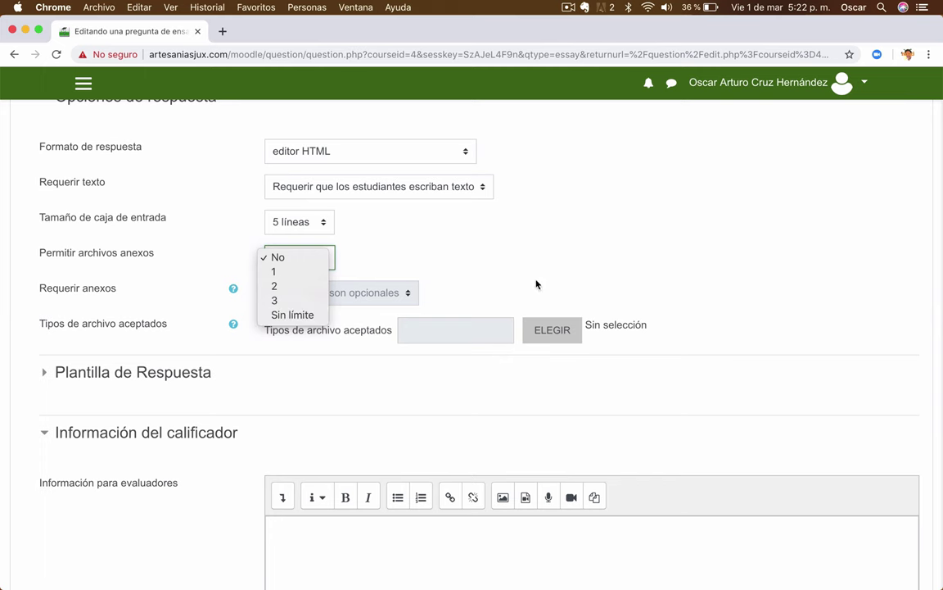
left_click(310, 248)
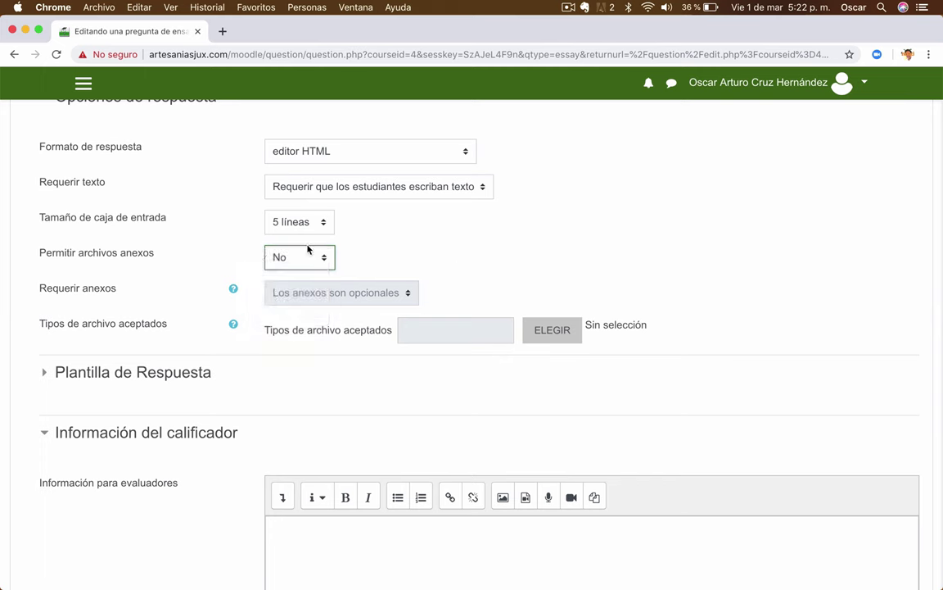
Step: Try allowing 1 attached file for the answer, and restore the attachment allowance to No
scroll(276, 262, "down", 1)
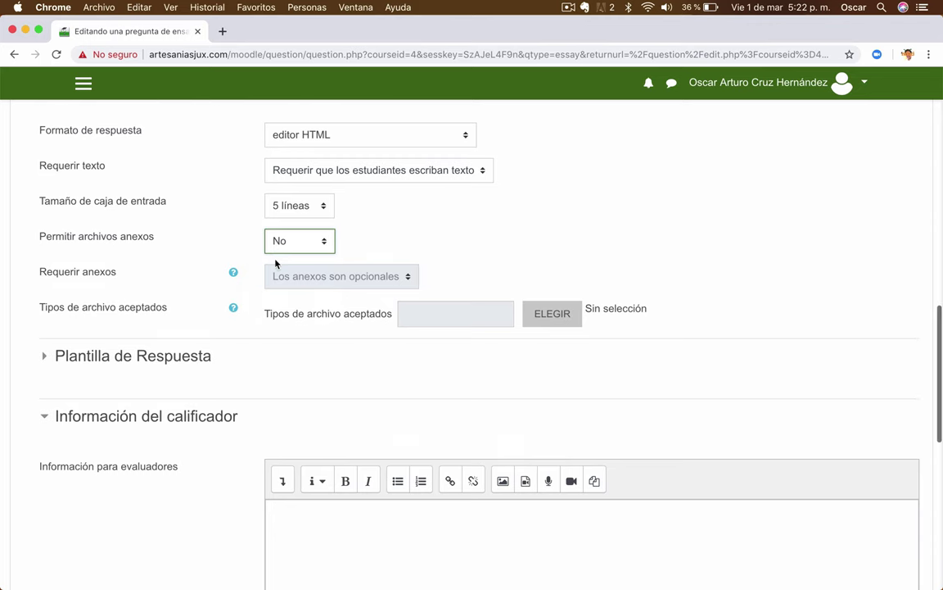
left_click(324, 241)
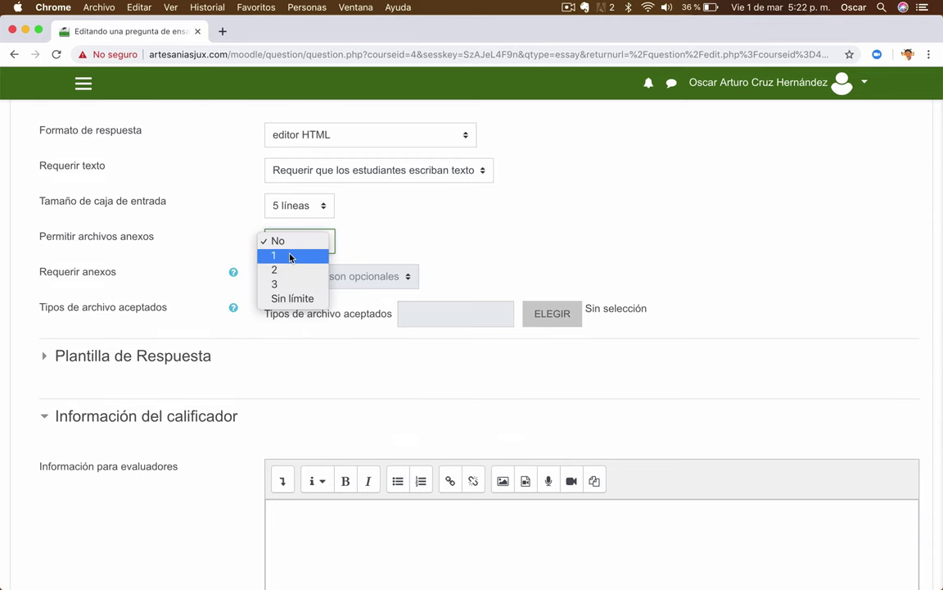
left_click(286, 255)
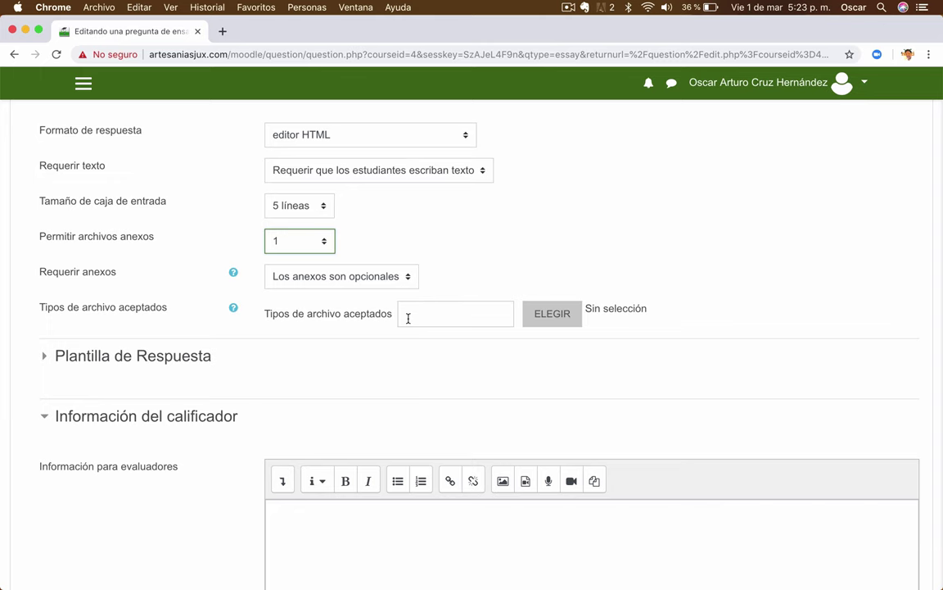
left_click(326, 242)
left_click(278, 226)
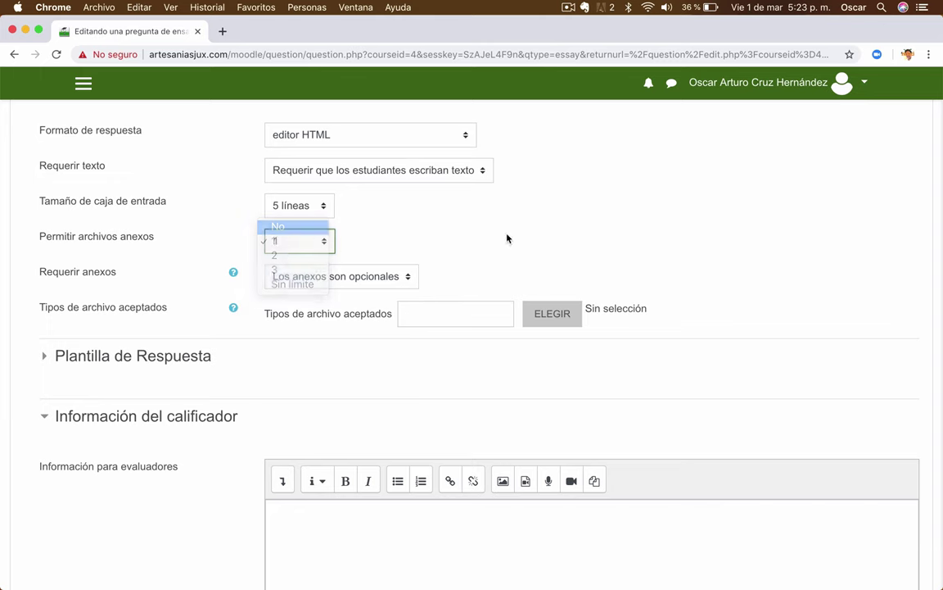
Step: Leave the grader information empty and save the essay question to the question bank
scroll(807, 284, "down", 5)
left_click(297, 279)
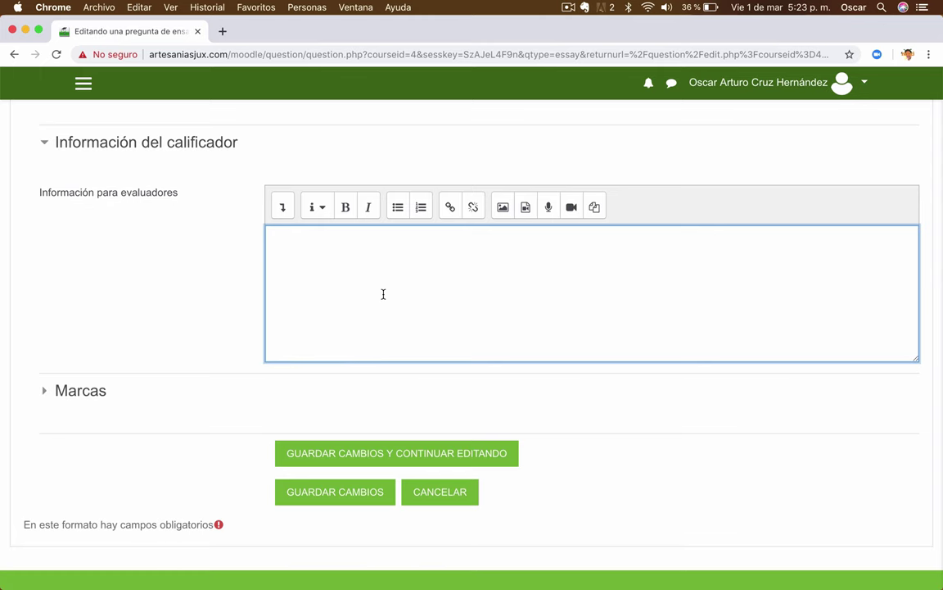
left_click(173, 305)
scroll(173, 306, "down", 3)
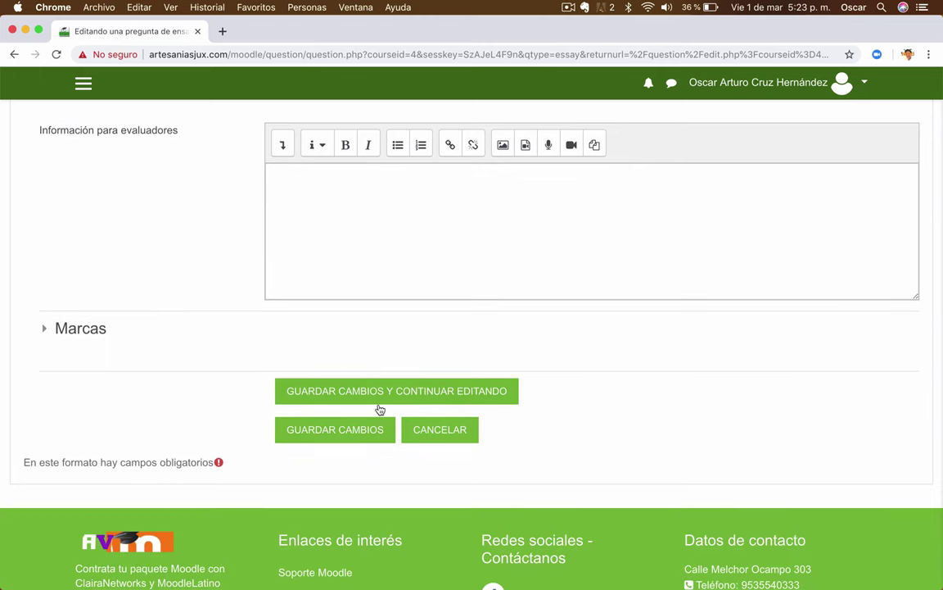
left_click(344, 434)
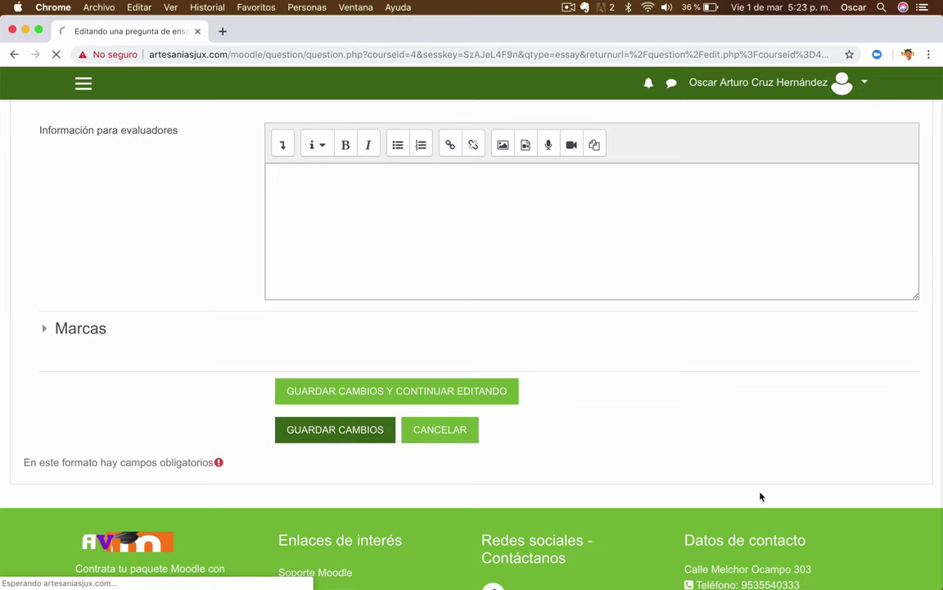
Step: Open the preview of the Ensayo question and enlarge its window to fill the screen
scroll(342, 508, "down", 3)
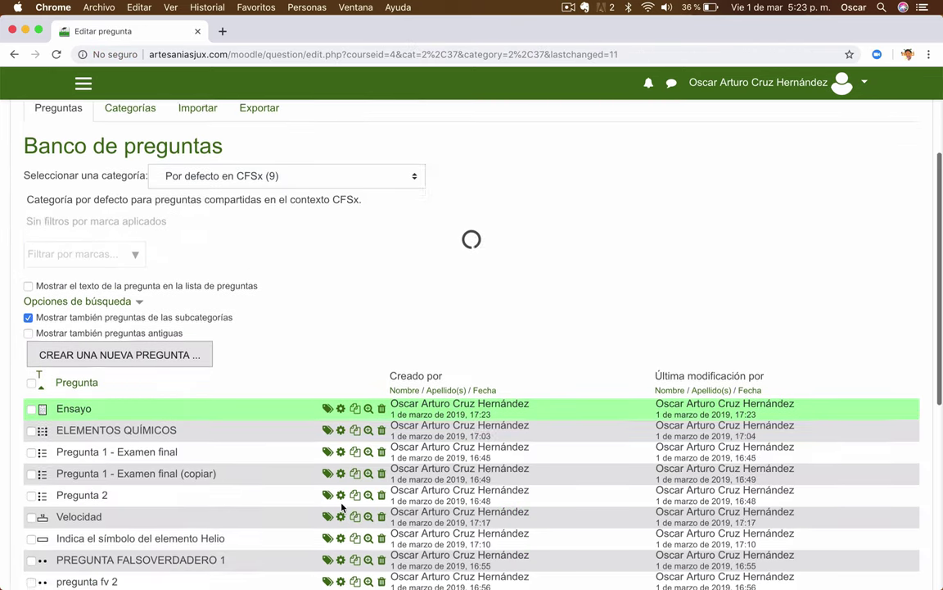
scroll(342, 508, "down", 2)
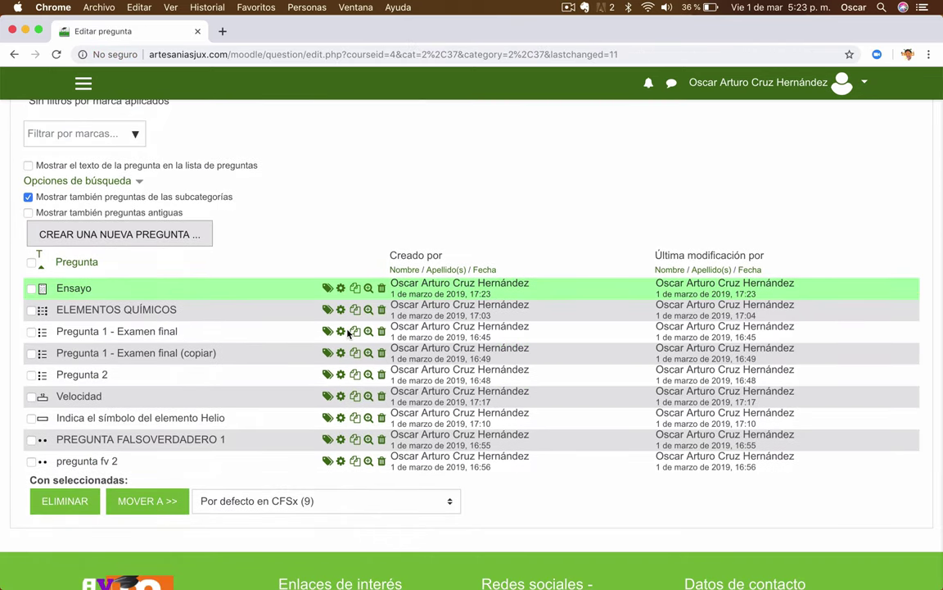
left_click(368, 288)
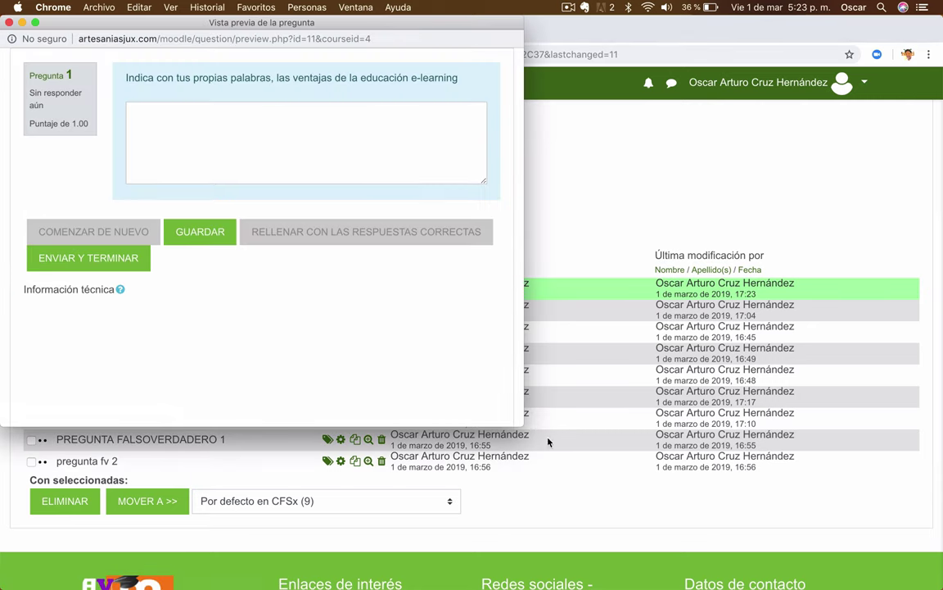
left_click_drag(516, 420, 941, 587)
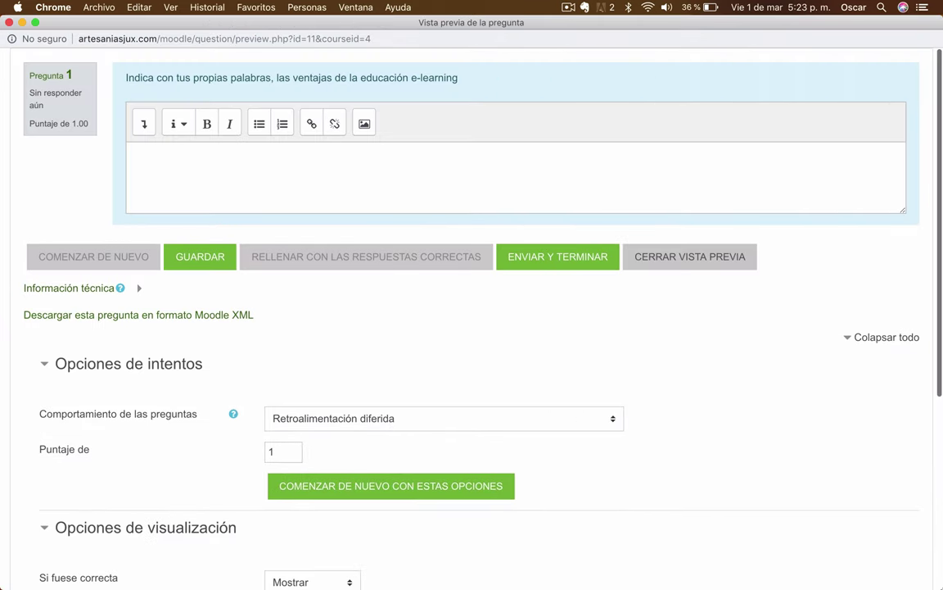
Step: Enter a two-line sample answer in the previewed question, with "fggdkADasdlalKDSadalSDJAñlksdjasDA" above "as"
triple_click(151, 79)
left_click(231, 140)
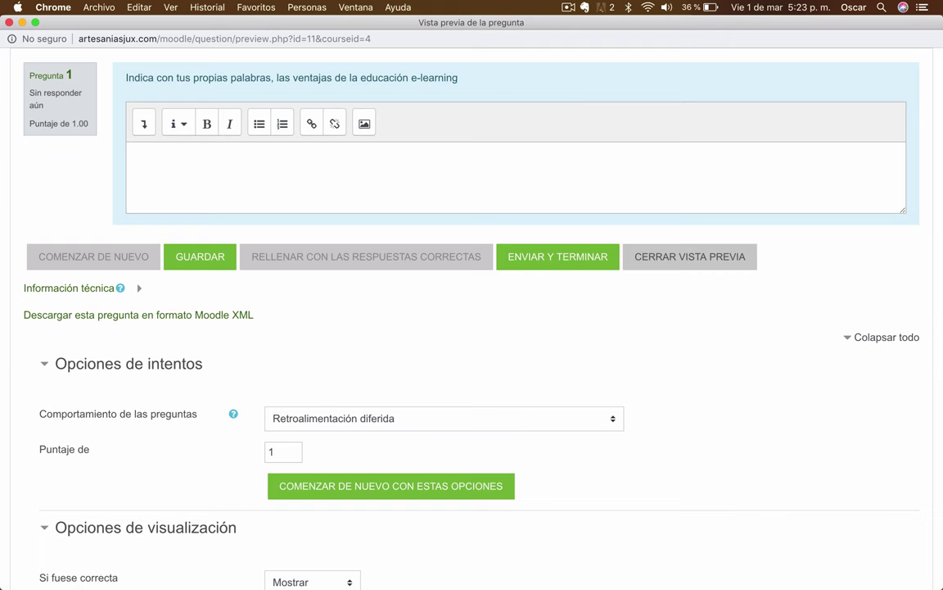
type("Da")
key("Return")
type("sd")
key("Return")
type("aDS")
key("BackSpace")
key("BackSpace")
key("BackSpace")
key("BackSpace")
key("BackSpace")
key("BackSpace")
key("BackSpace")
key("BackSpace")
key("BackSpace")
key("BackSpace")
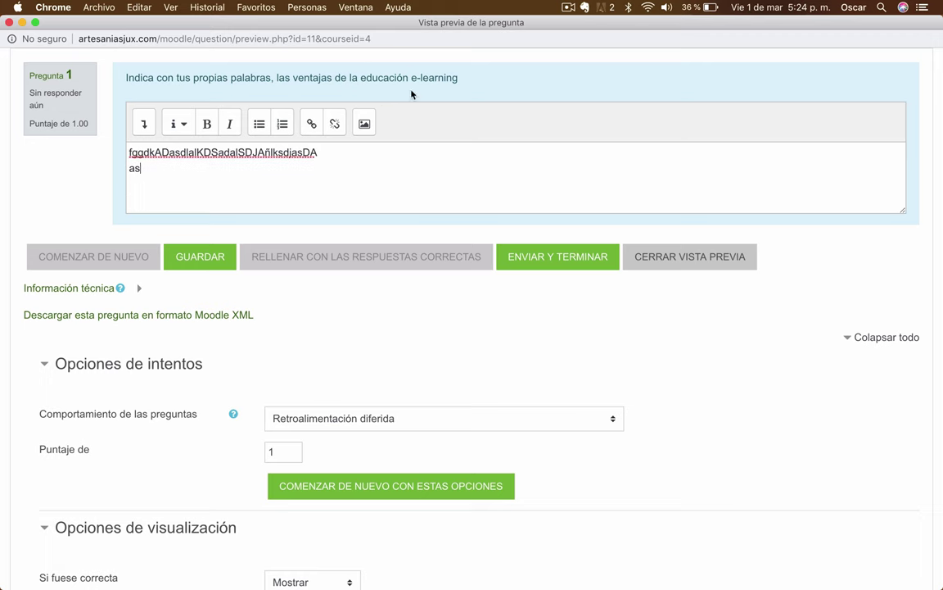
Step: Submit and finish the preview attempt, and review both lines of the submitted sample answer
left_click(540, 262)
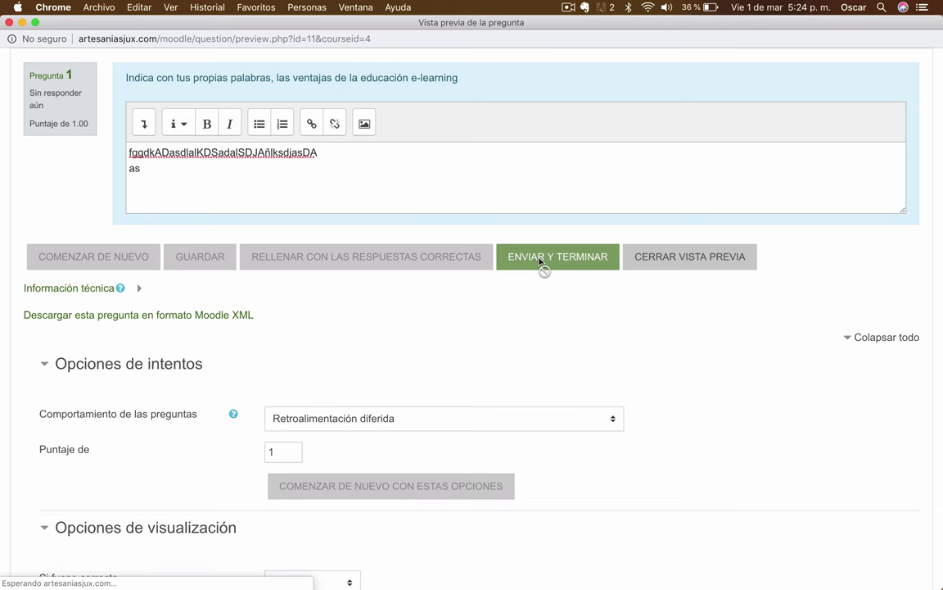
double_click(217, 115)
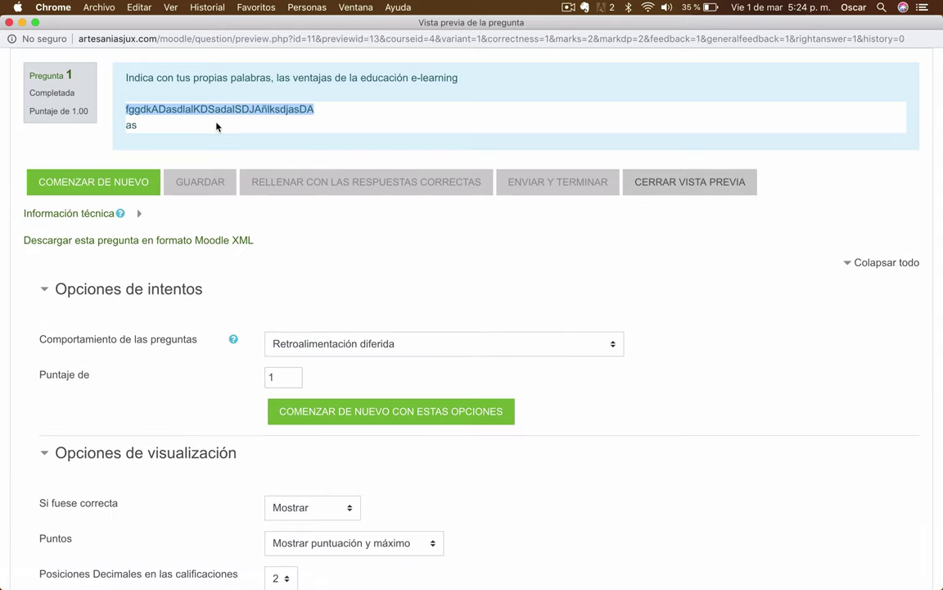
left_click(204, 125)
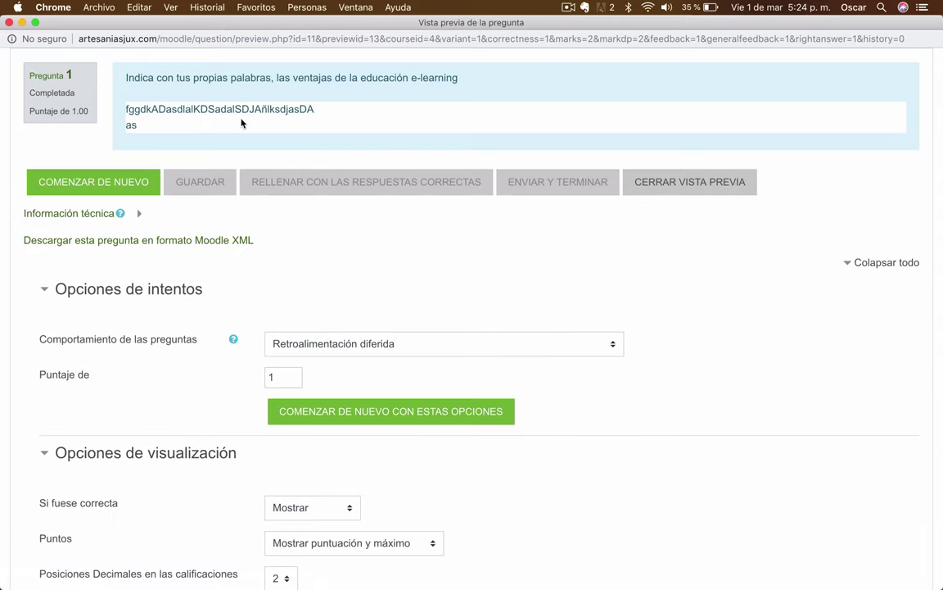
double_click(238, 110)
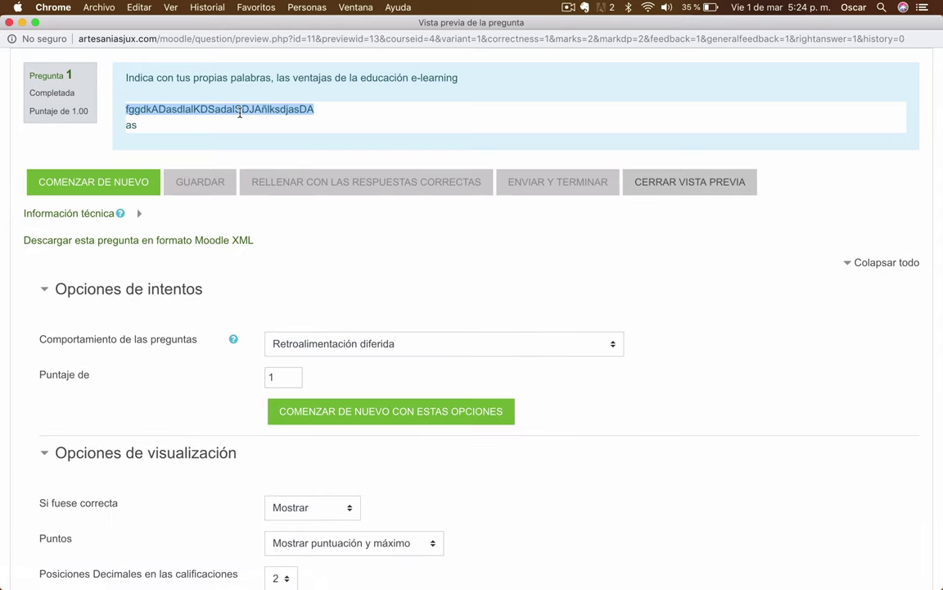
double_click(128, 124)
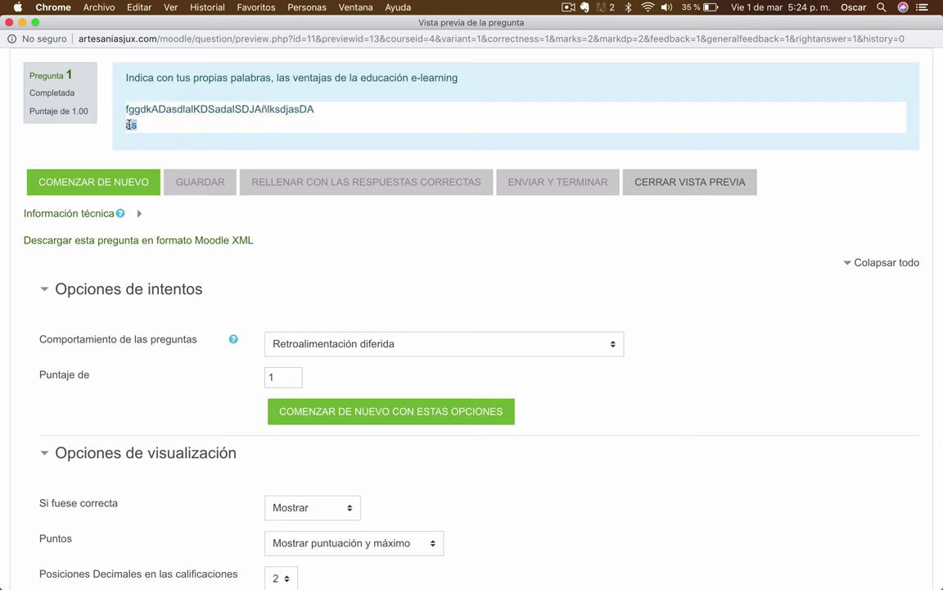